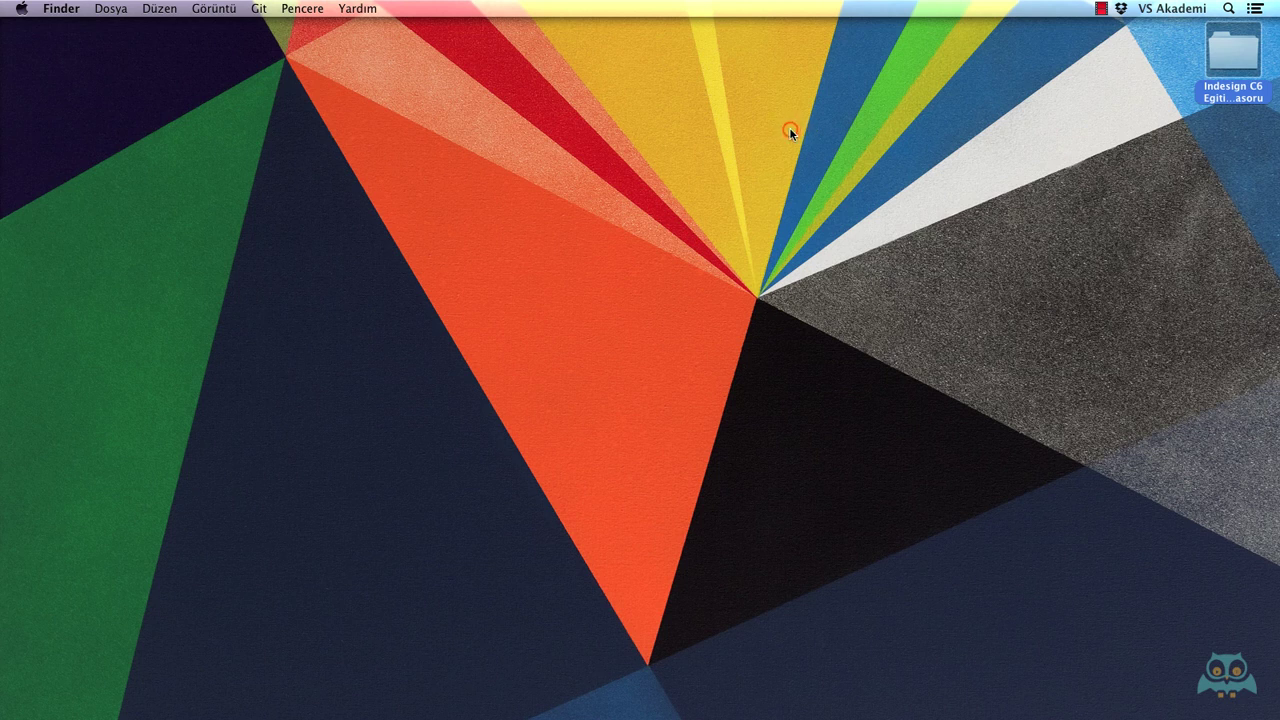
Open ornek-belge.indd from the 01. Indesign Giris subfolder of the Indesign C6 training folder on the desktop.
click(789, 129)
double_click(1234, 55)
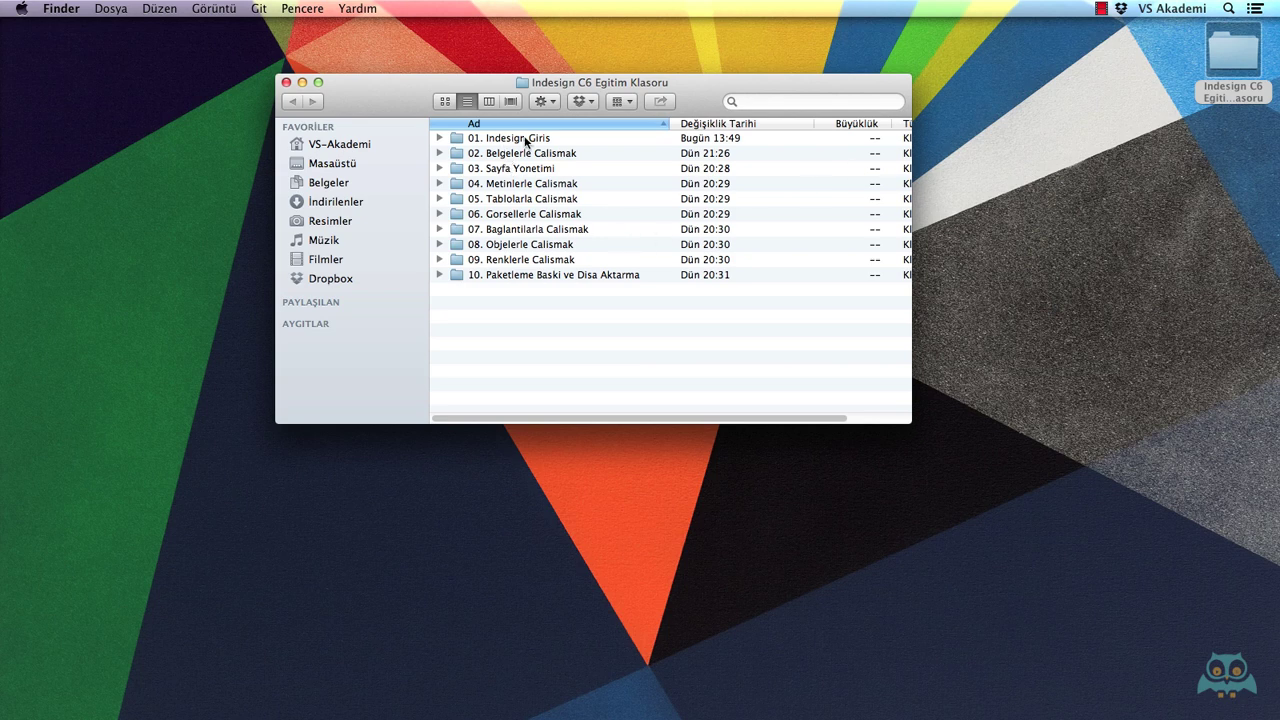
click(439, 138)
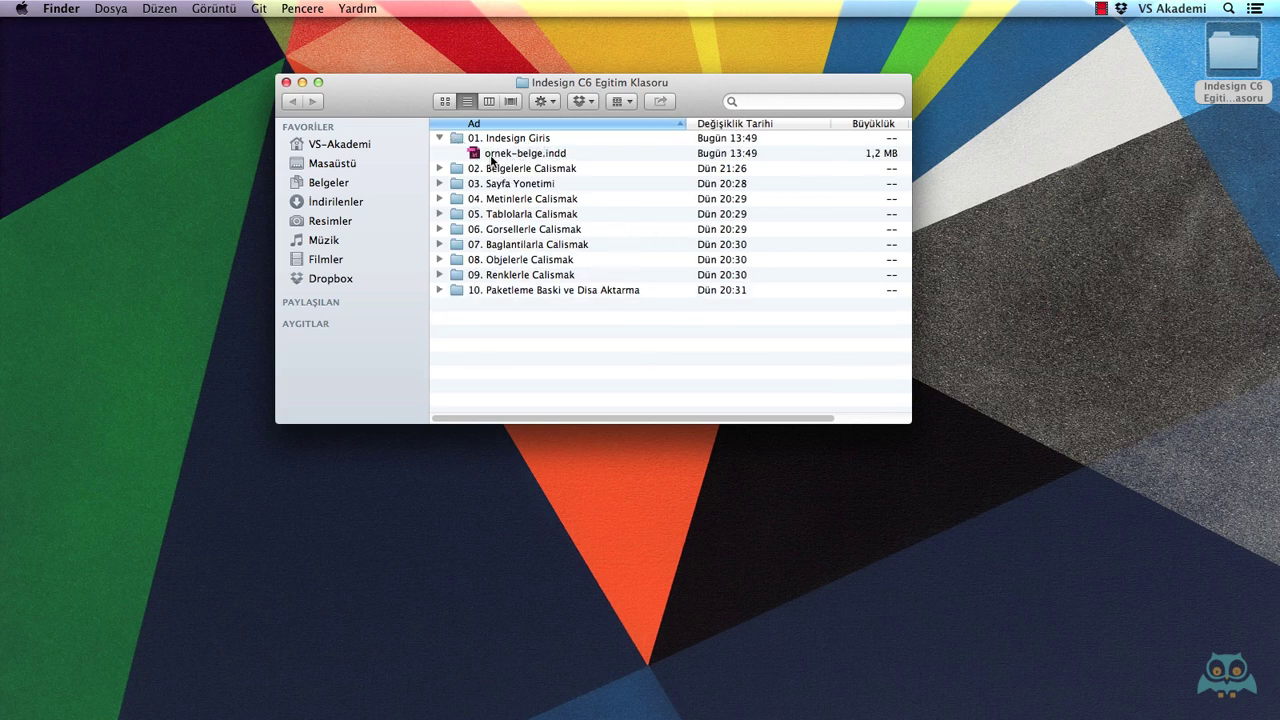
click(498, 156)
double_click(498, 155)
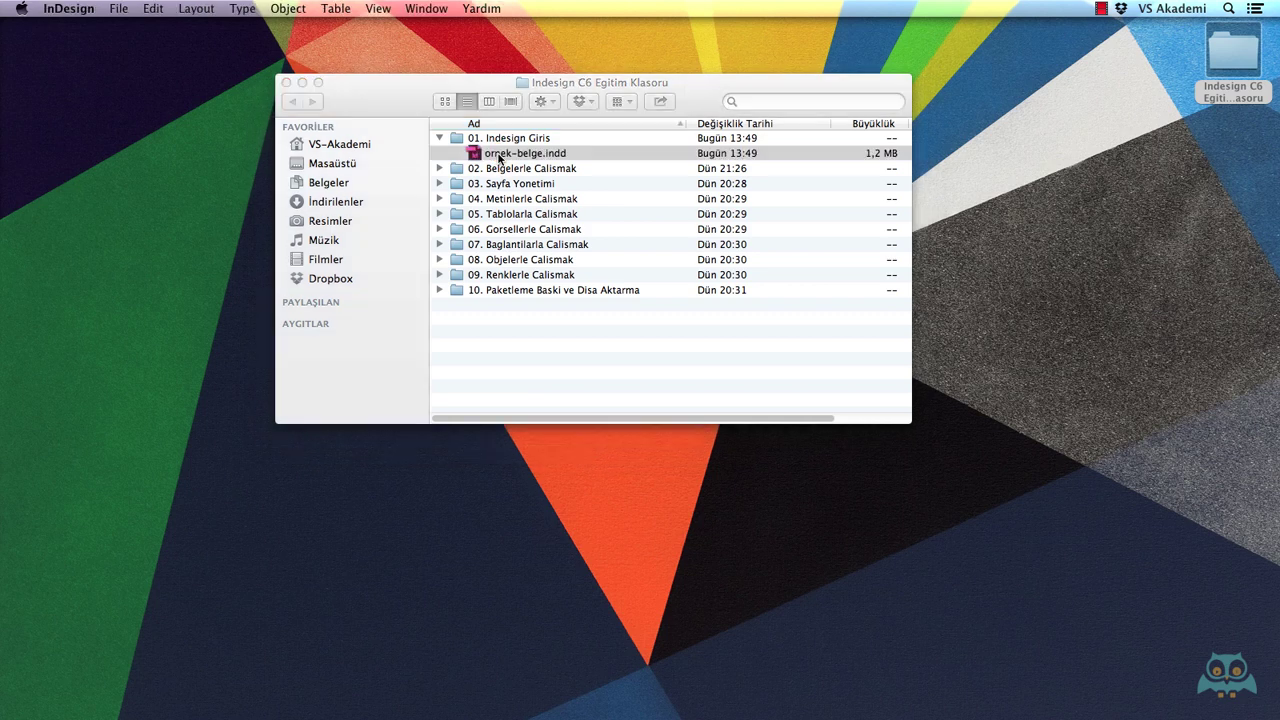
click(768, 230)
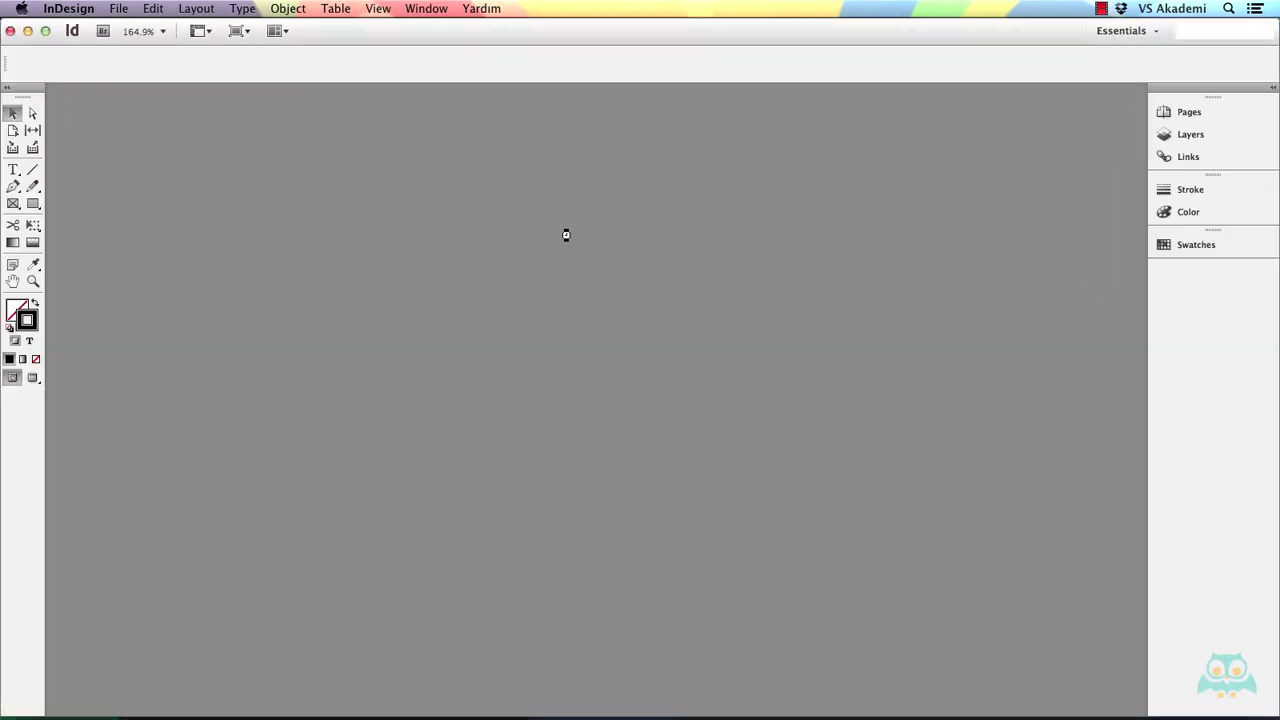
scroll(660, 272, up, 5)
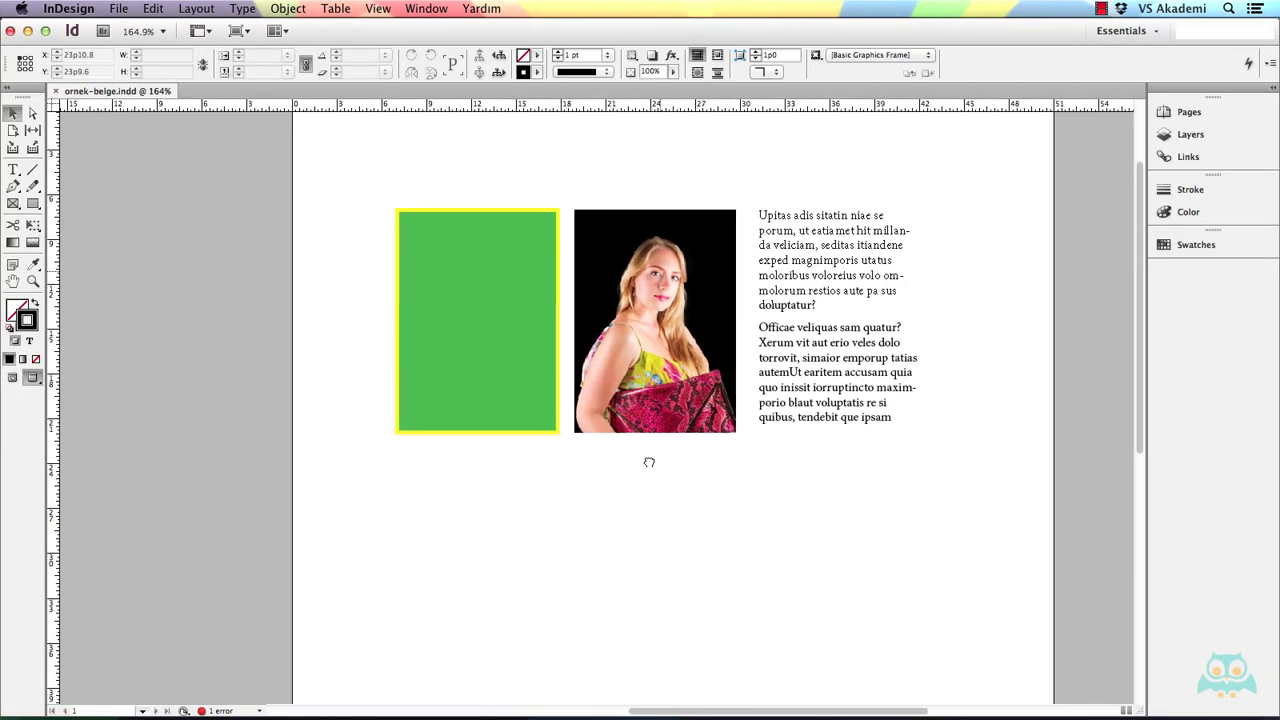
scroll(651, 460, right, 2)
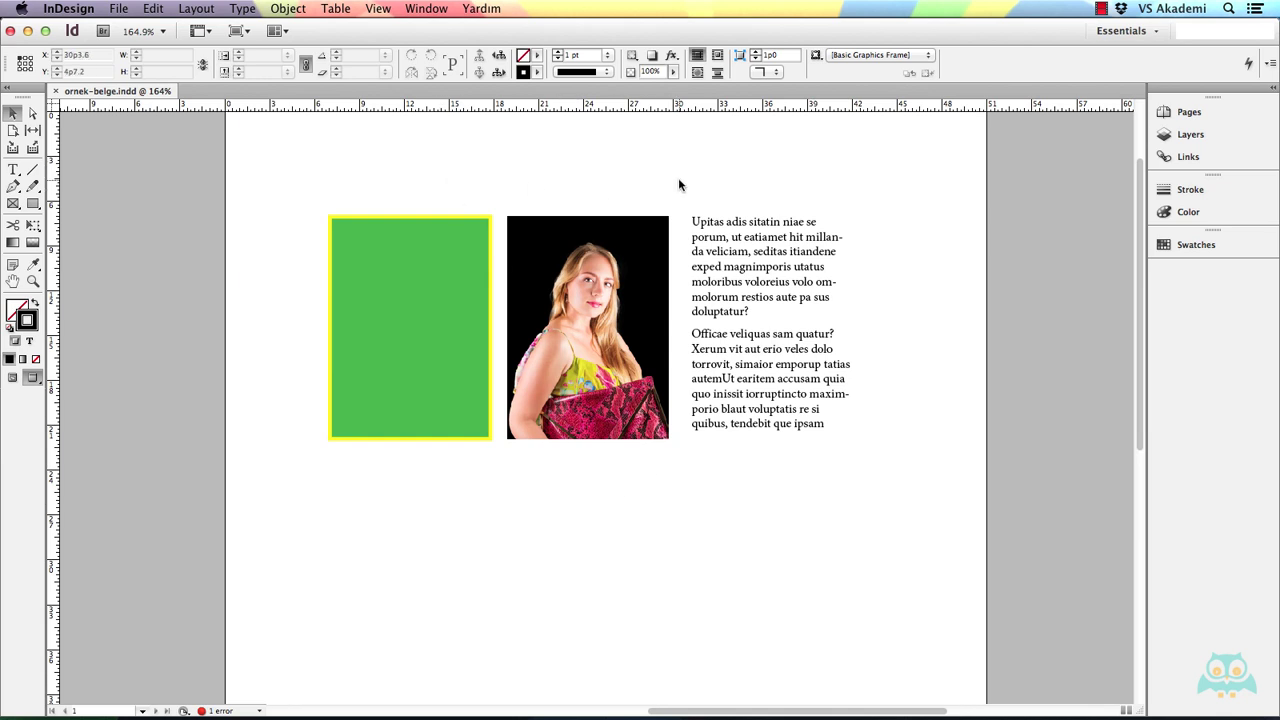
Select the green rectangle with the Selection tool and set its width to 11p0.
click(390, 222)
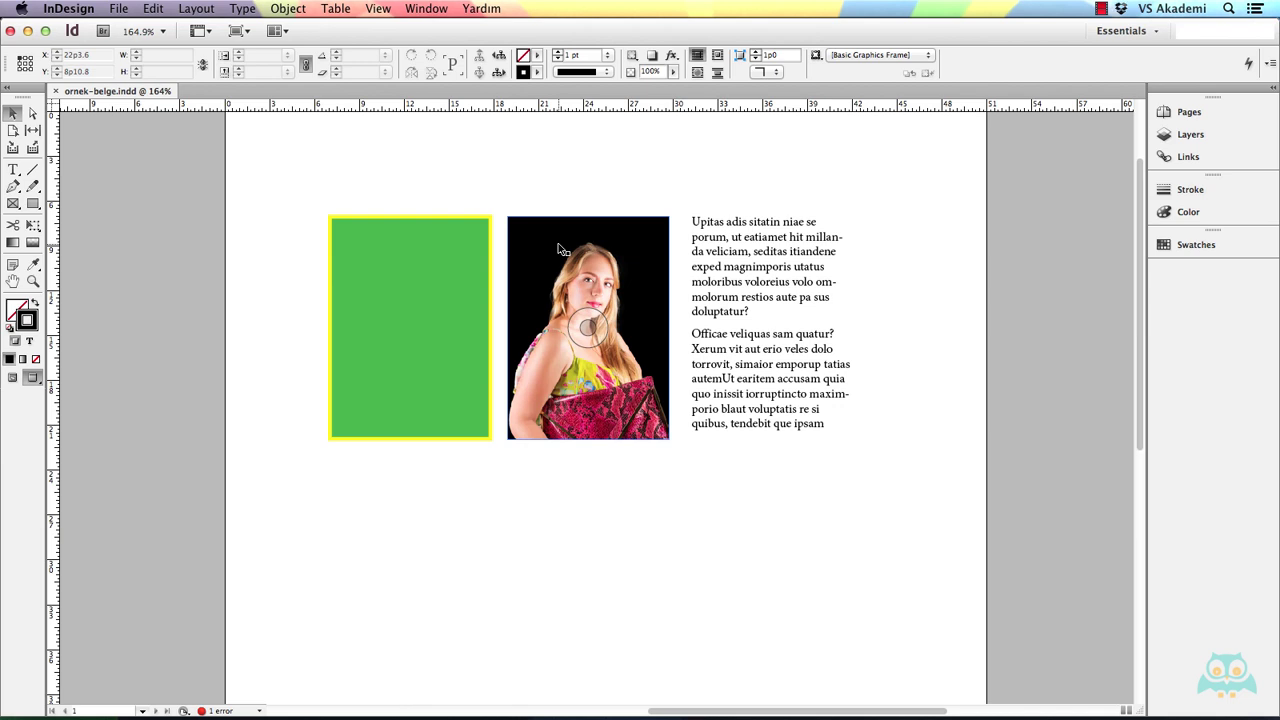
click(12, 113)
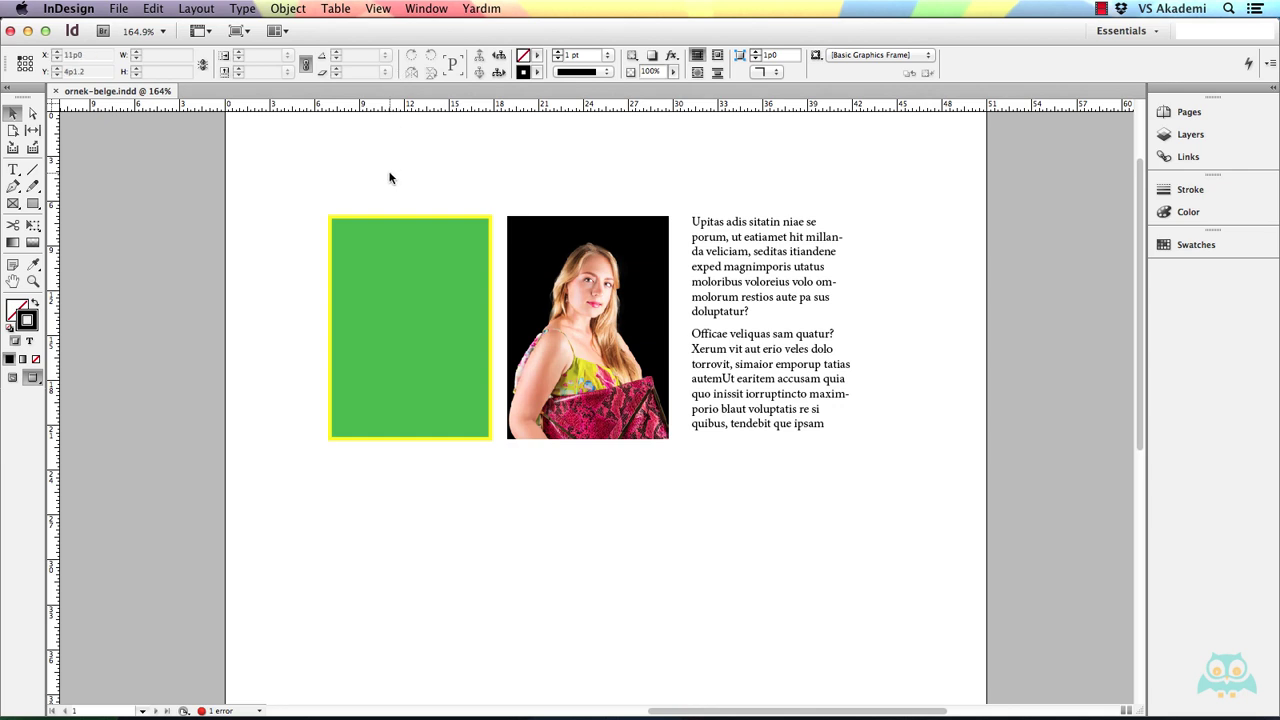
click(372, 242)
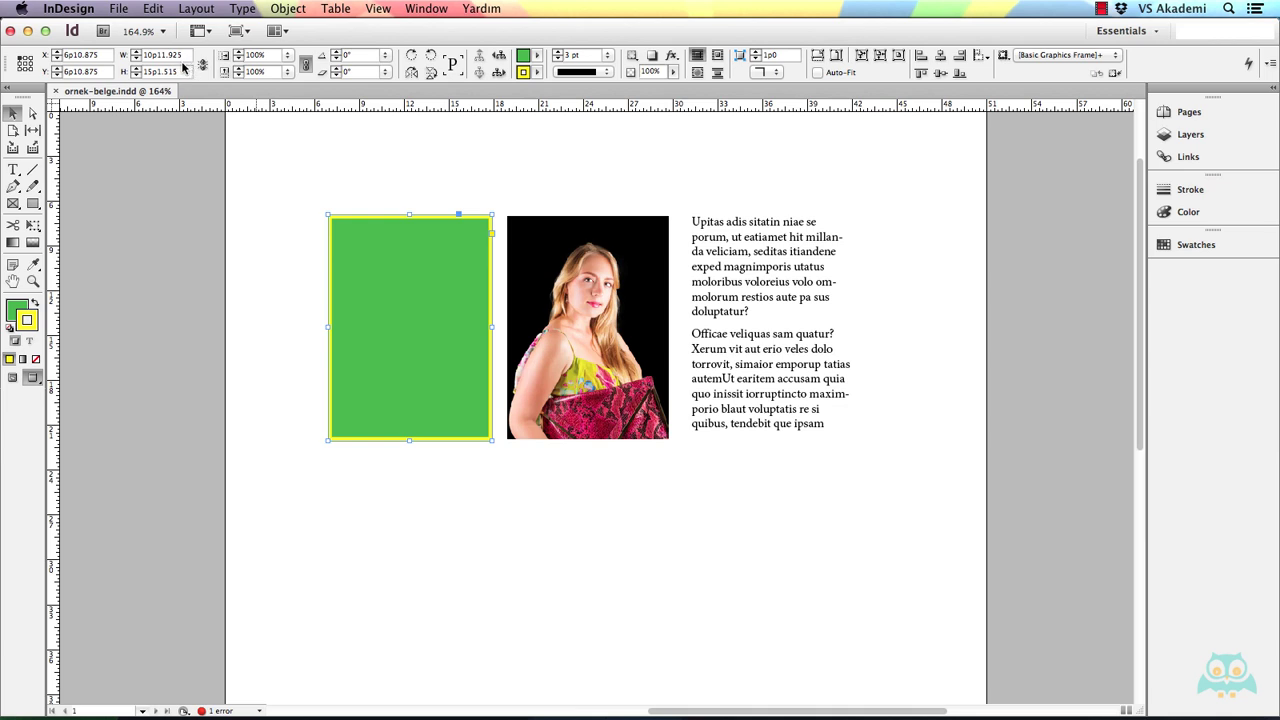
click(136, 54)
click(136, 54)
click(136, 60)
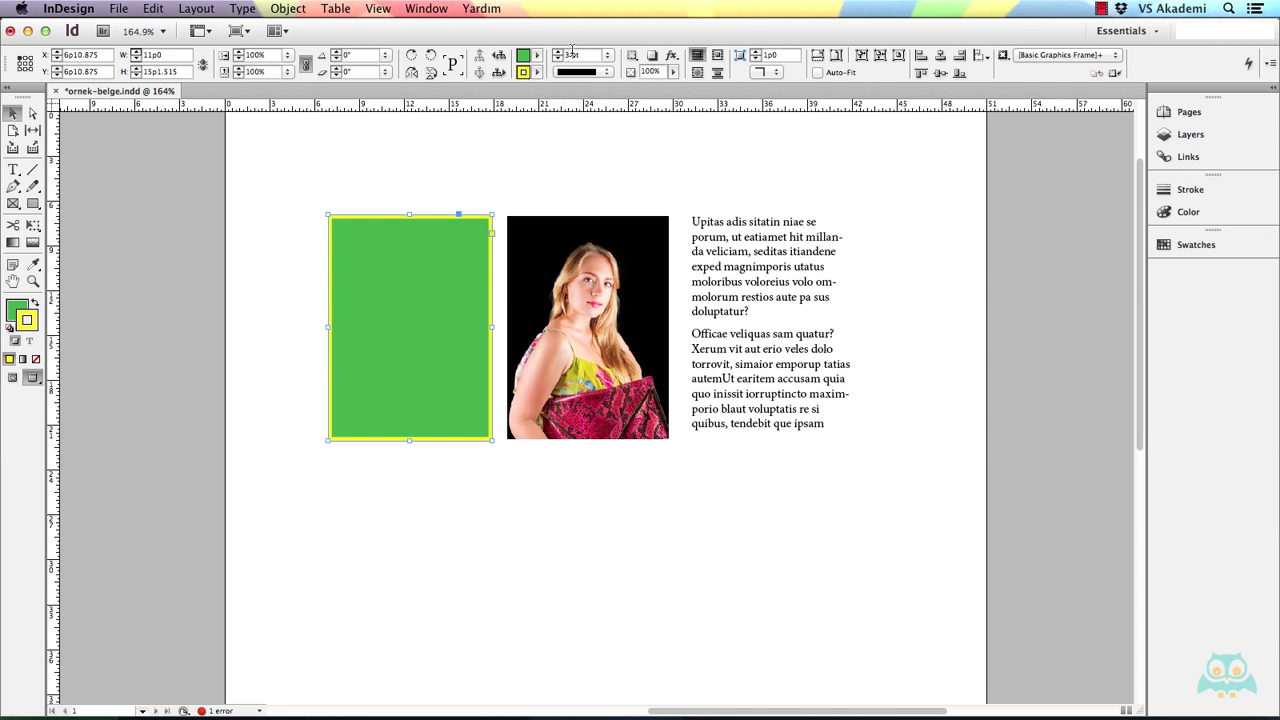
click(605, 73)
click(605, 73)
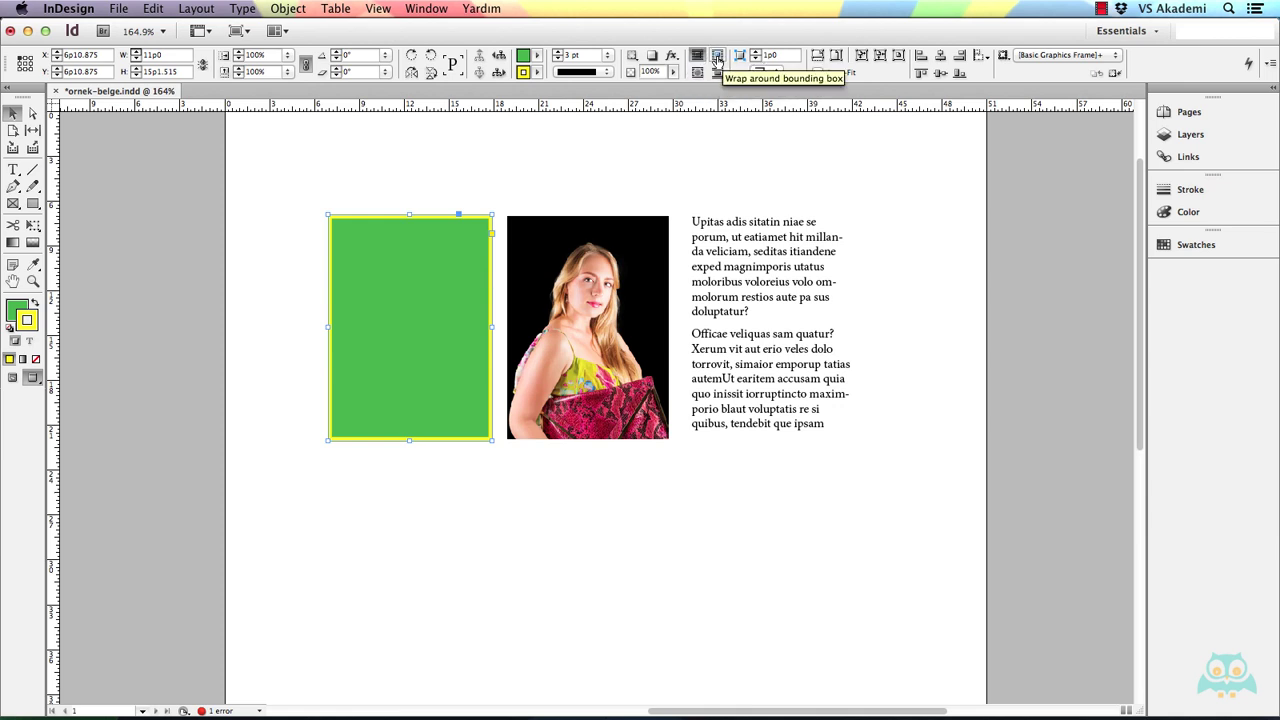
click(425, 9)
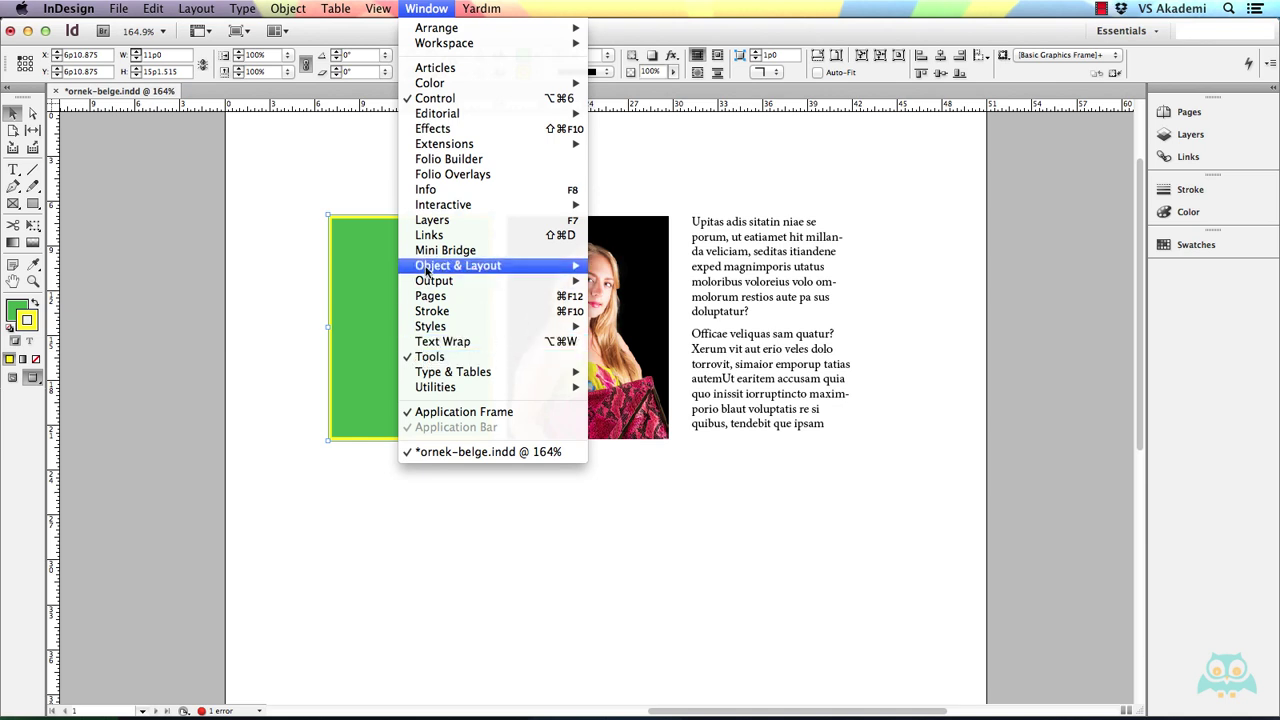
click(353, 236)
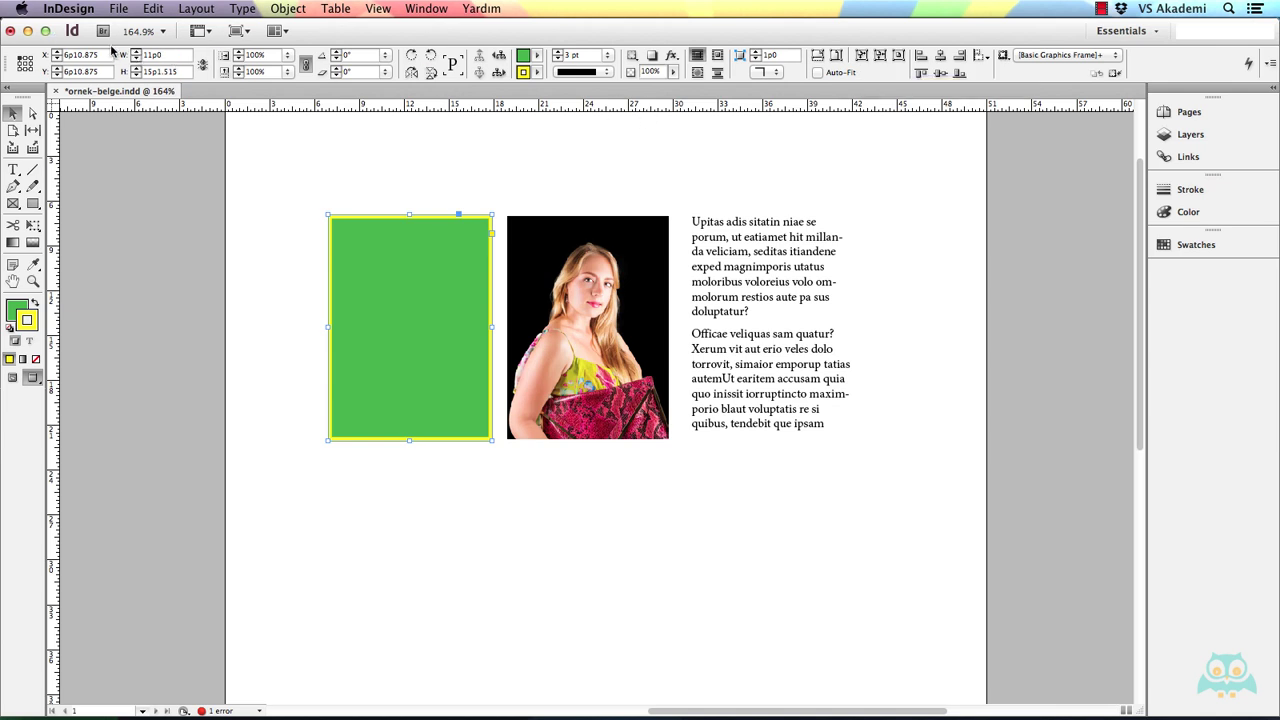
Reduce the application window, narrow it, and return it to full size.
click(47, 31)
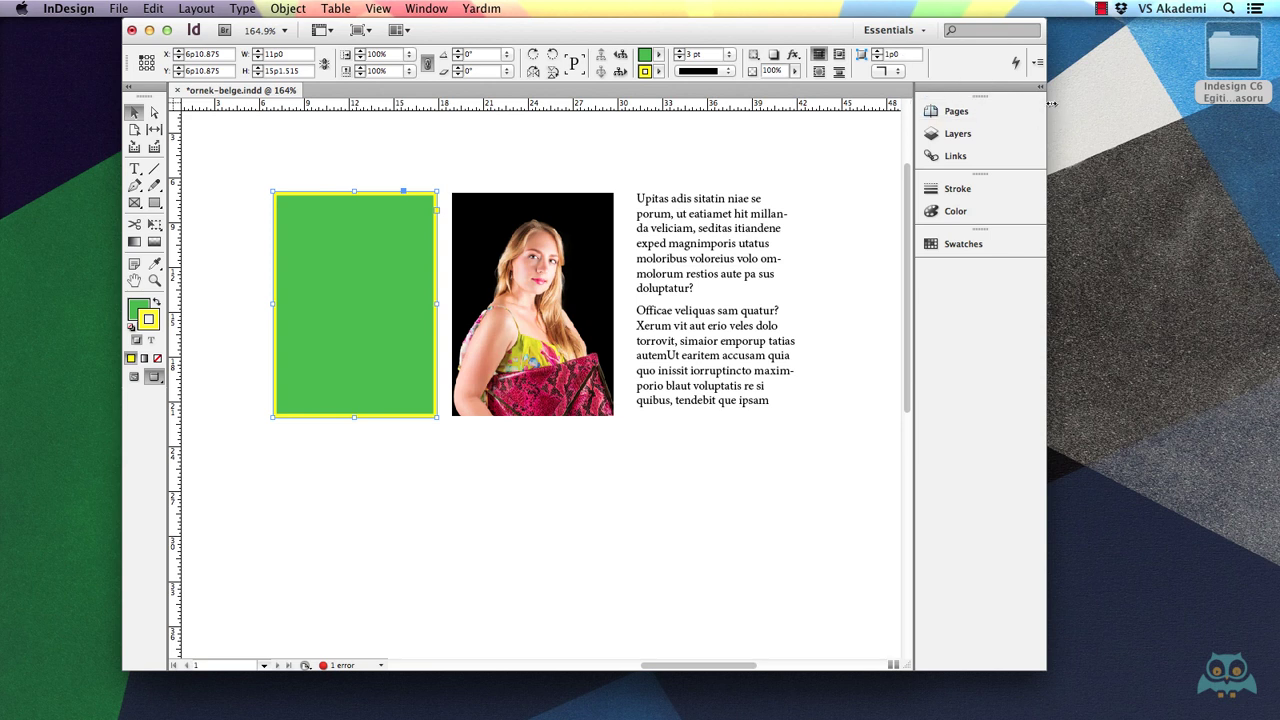
drag(1046, 103, 857, 101)
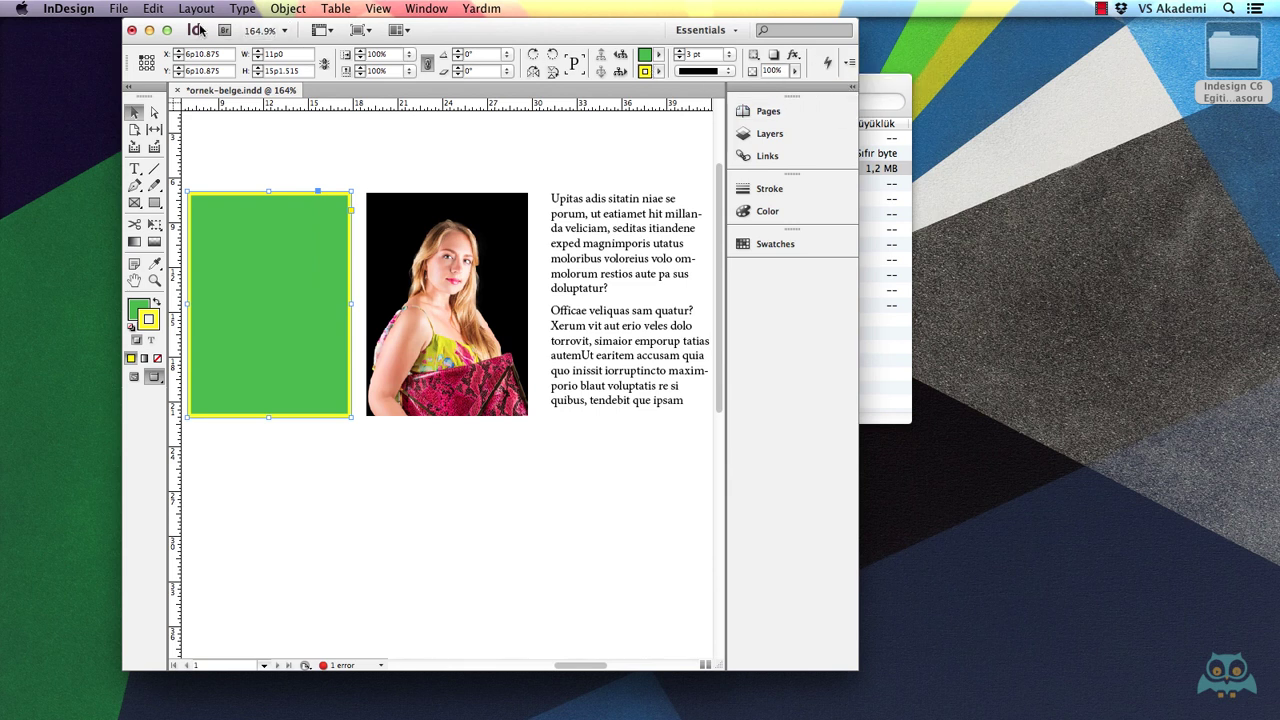
click(167, 30)
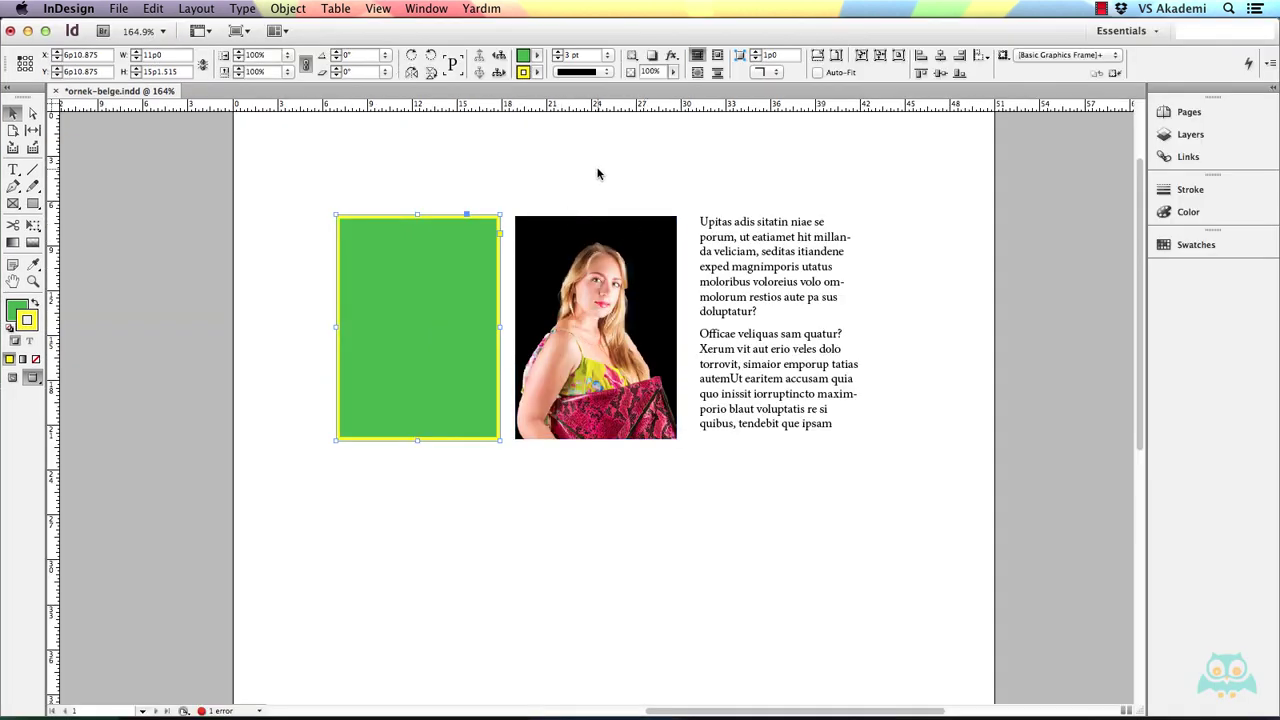
Select the photo frame and the green rectangle in turn to compare their Control options.
click(566, 242)
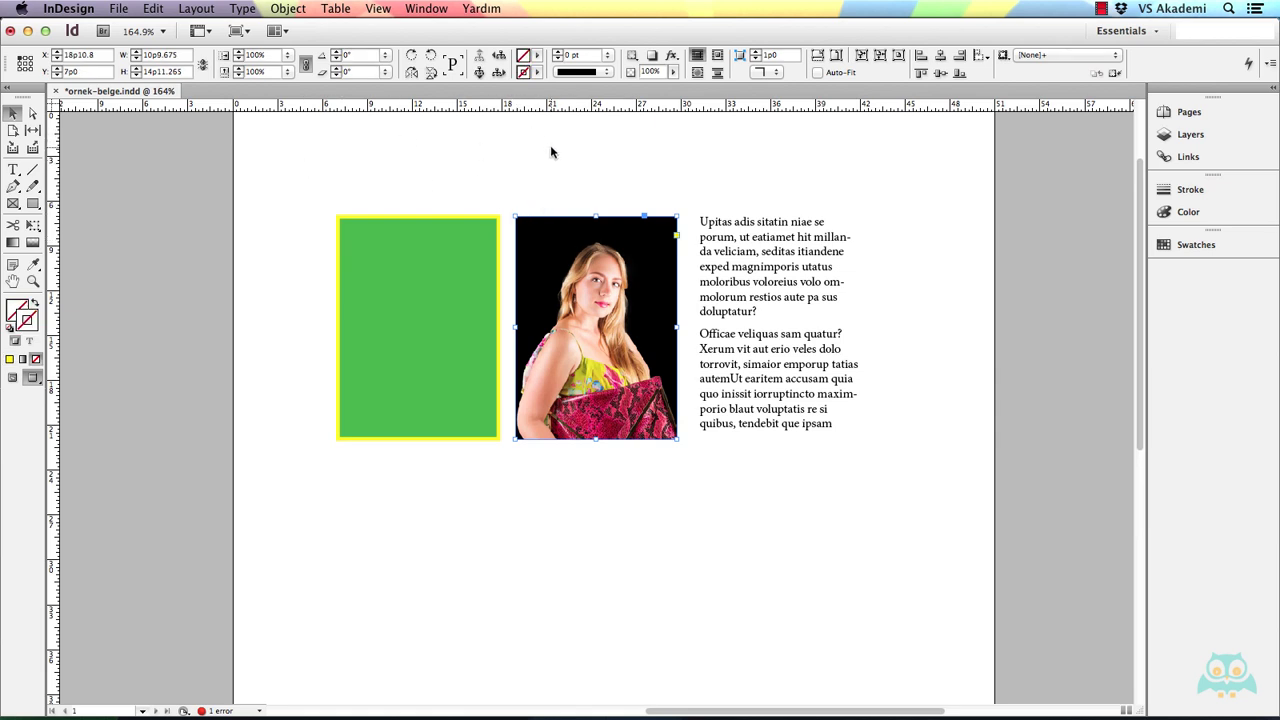
click(460, 236)
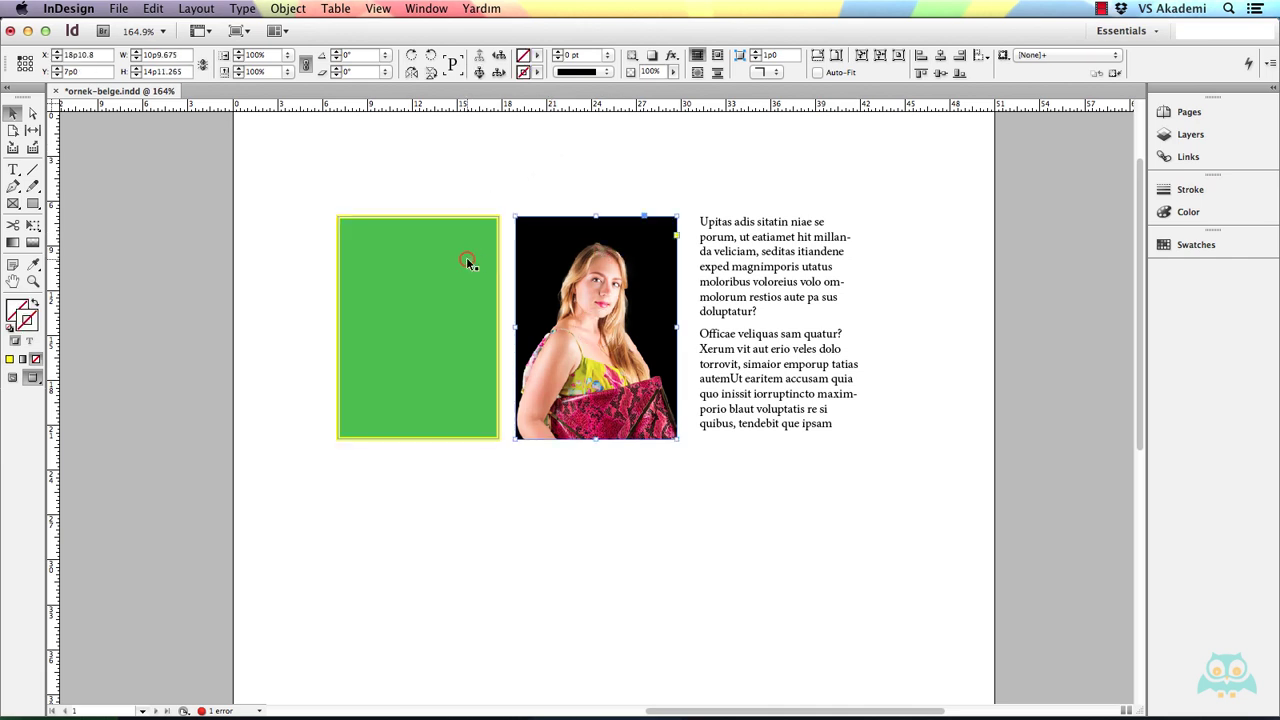
click(600, 255)
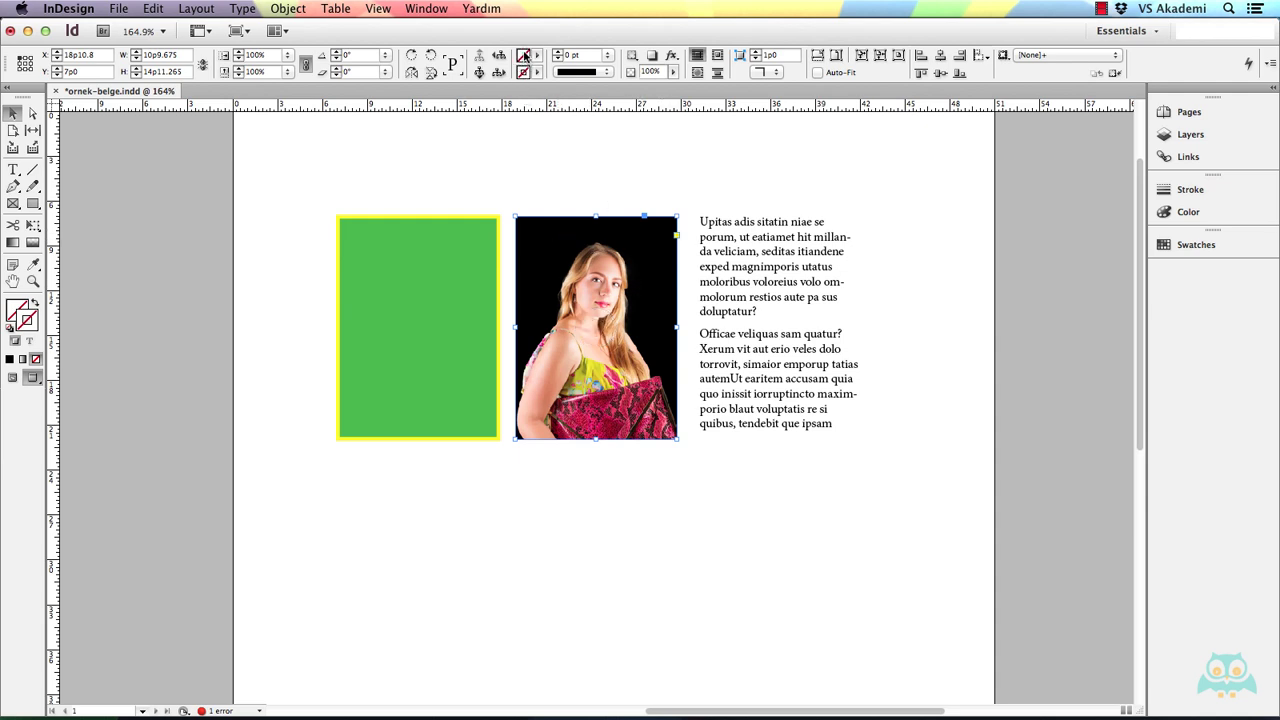
Widen the text frame beside the photo to about 16p9.
click(759, 256)
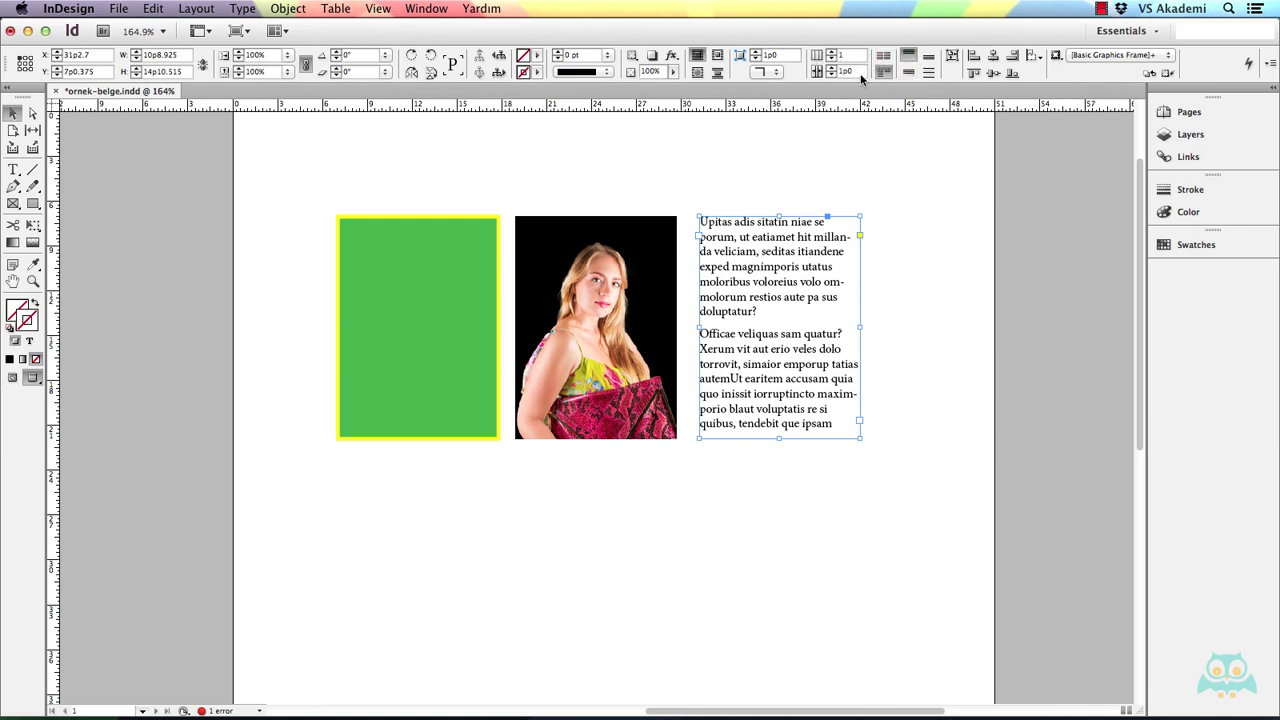
drag(860, 327, 951, 326)
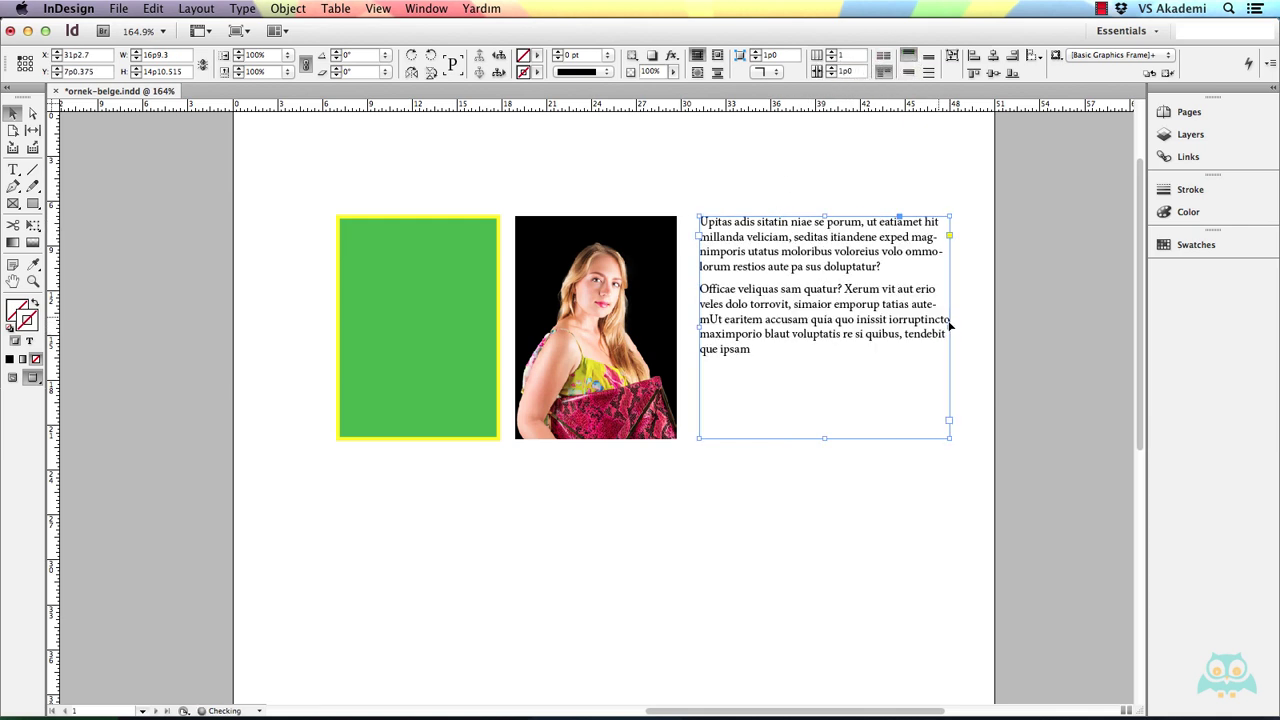
Try splitting the text frame into three columns and return it to one column.
click(832, 52)
click(832, 52)
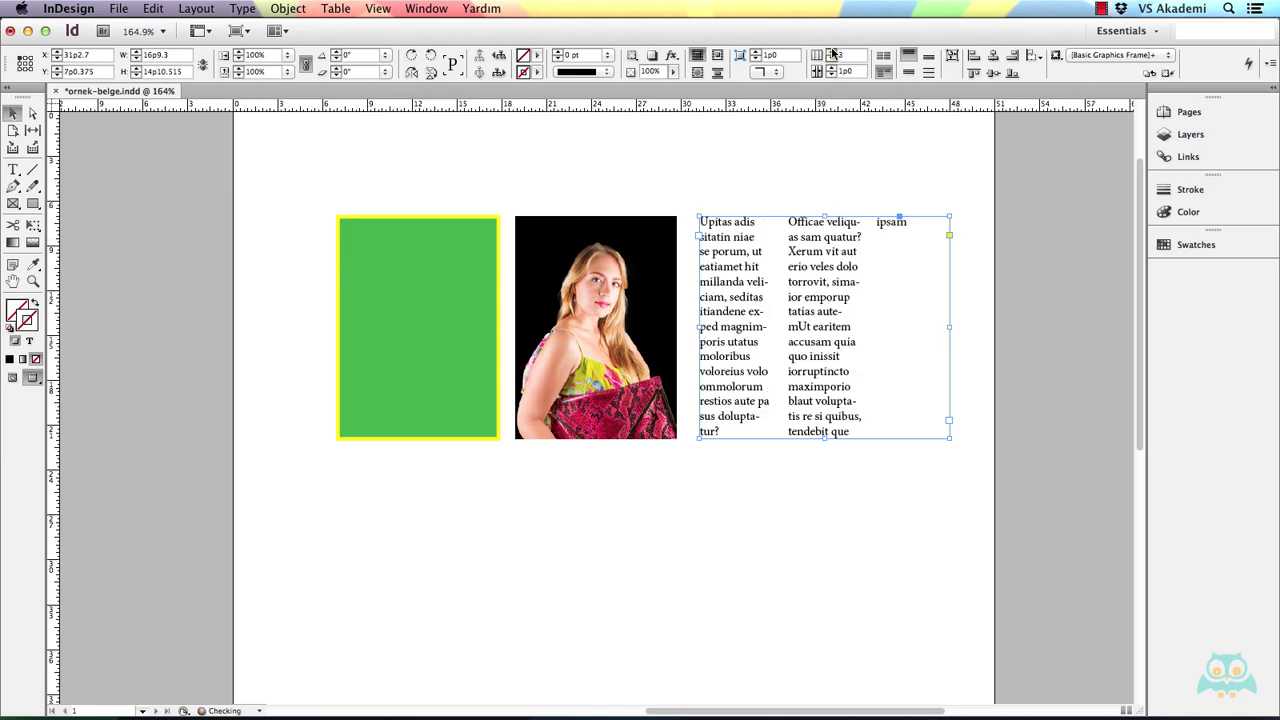
click(832, 59)
click(832, 59)
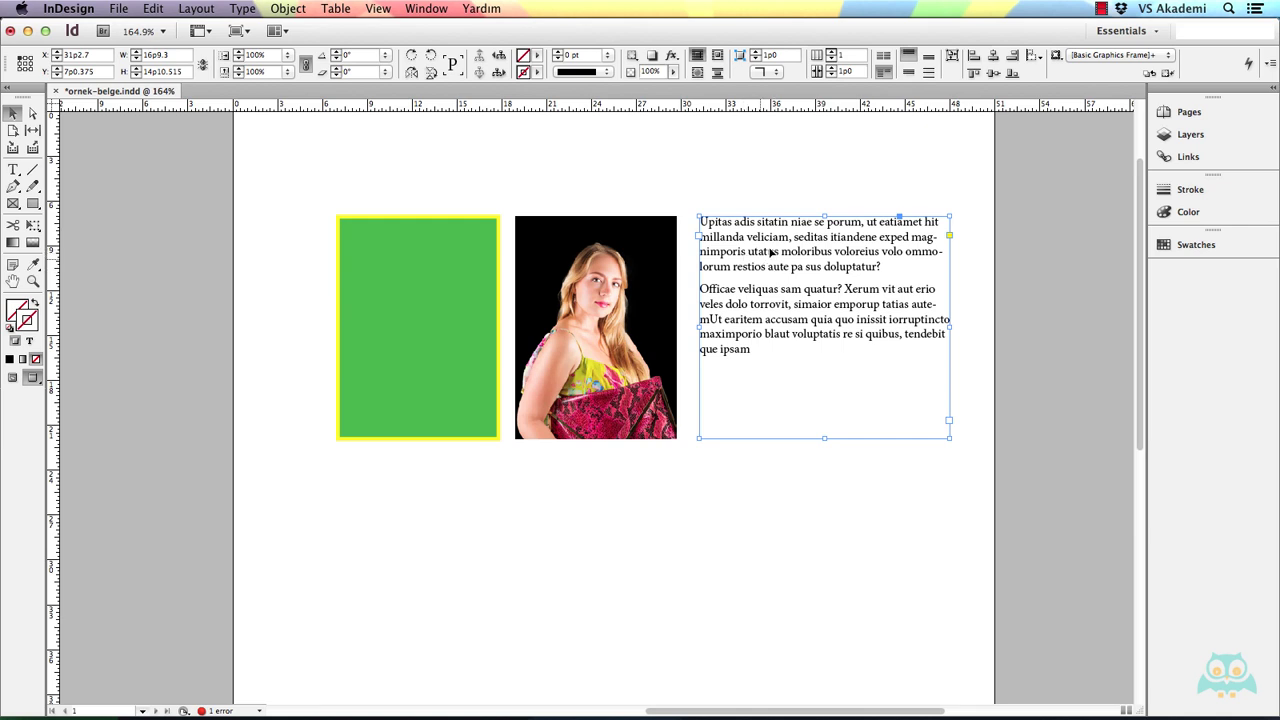
Place the text cursor in the first paragraph and examine the paragraph formatting controls before returning to the character formatting controls.
click(775, 258)
double_click(775, 258)
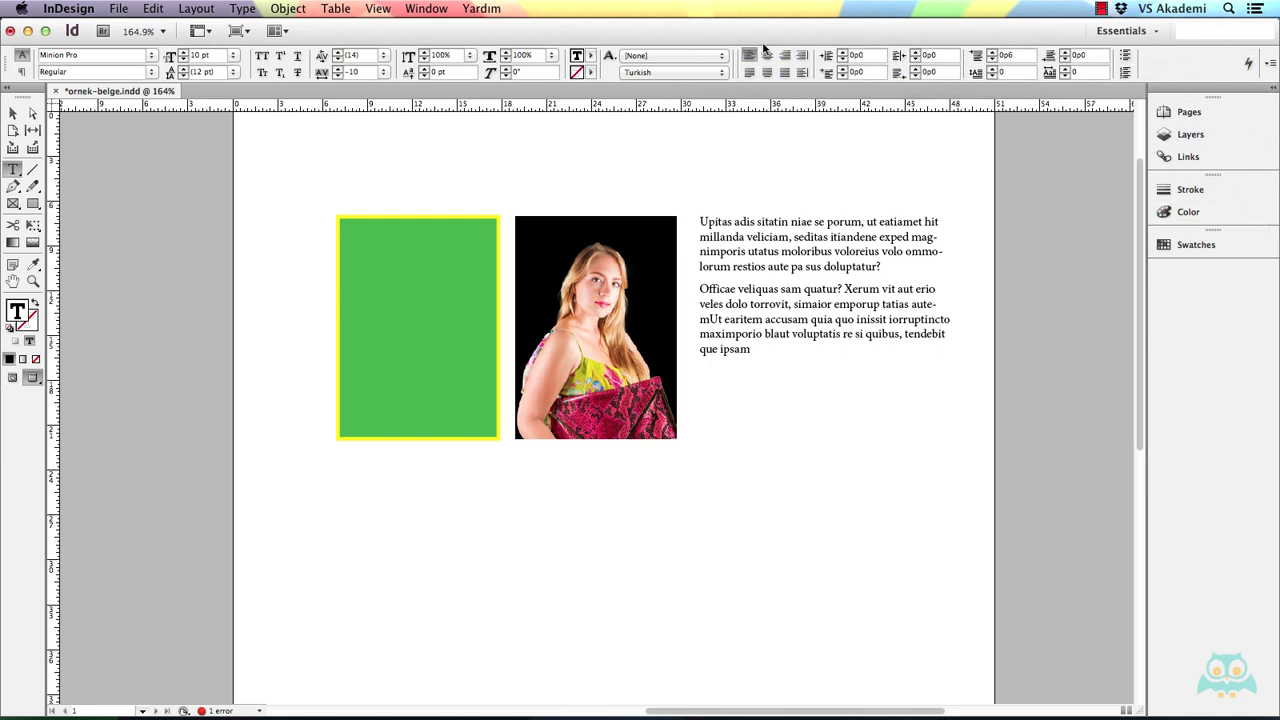
click(23, 71)
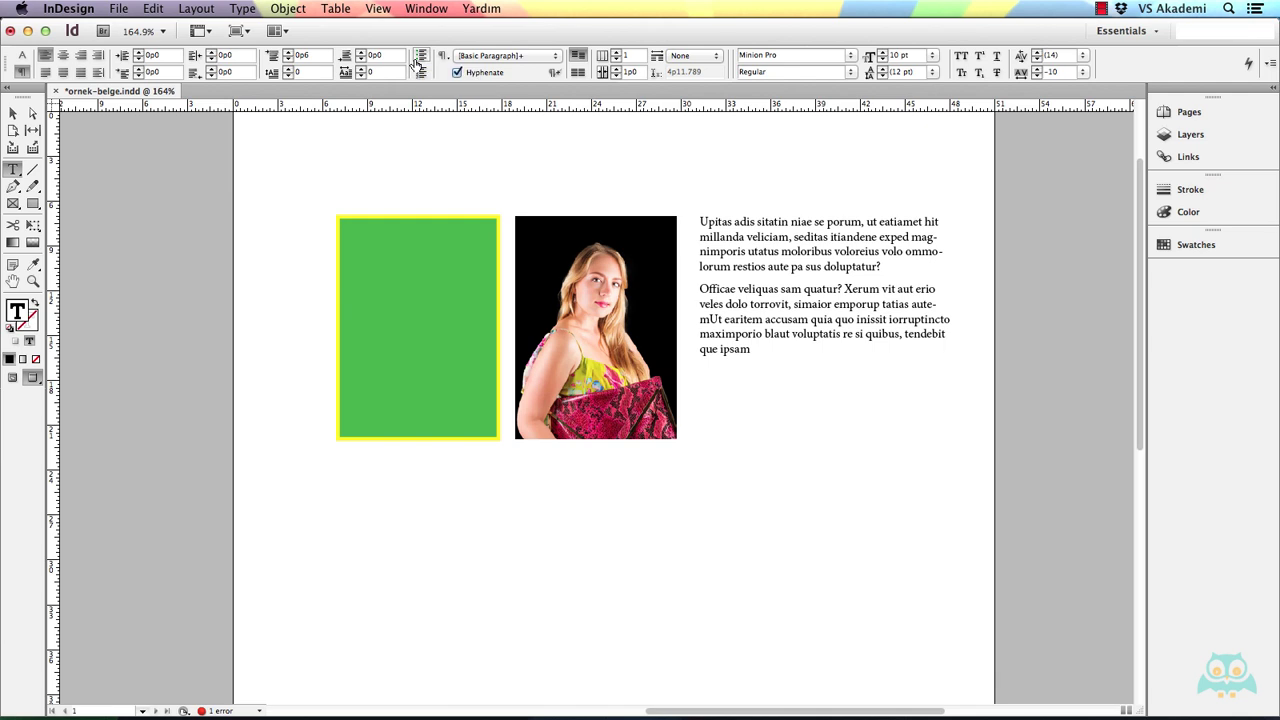
click(18, 54)
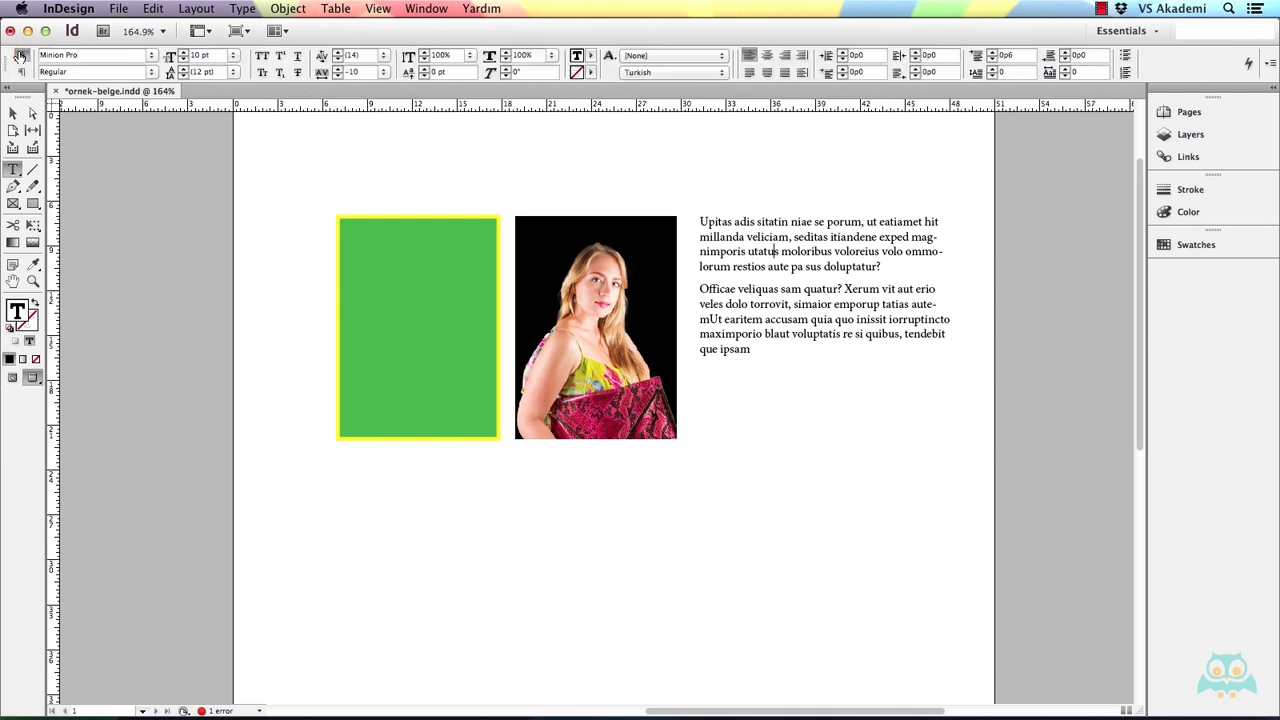